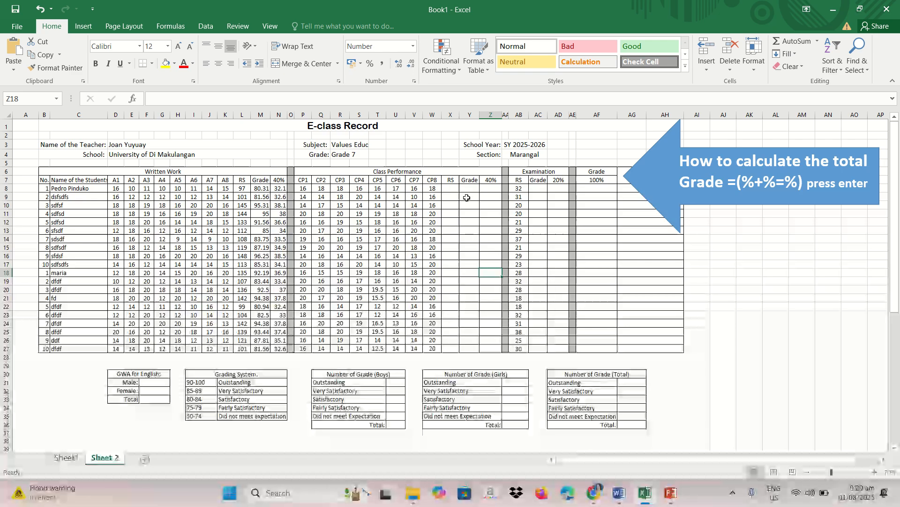
- Total the first student's Class Performance scores in the RS cell X8 with =SUM(P8:W8)
click(453, 188)
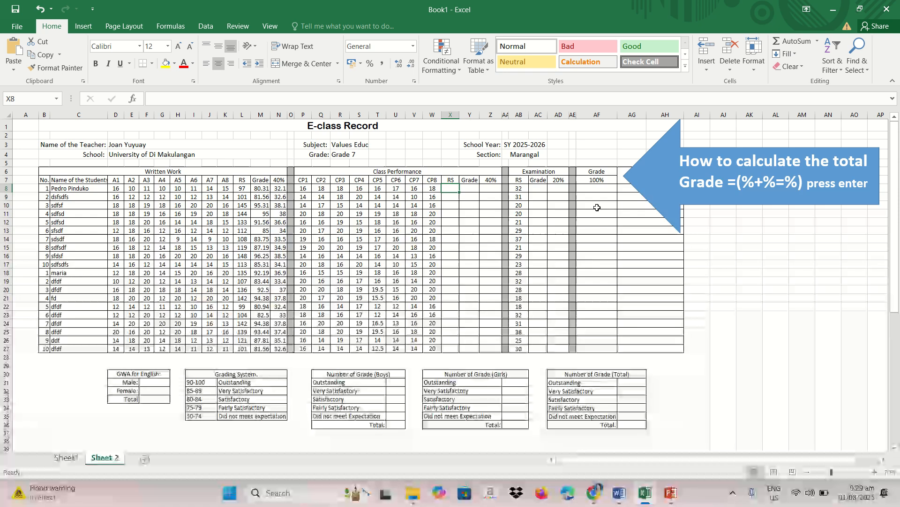
text(=)
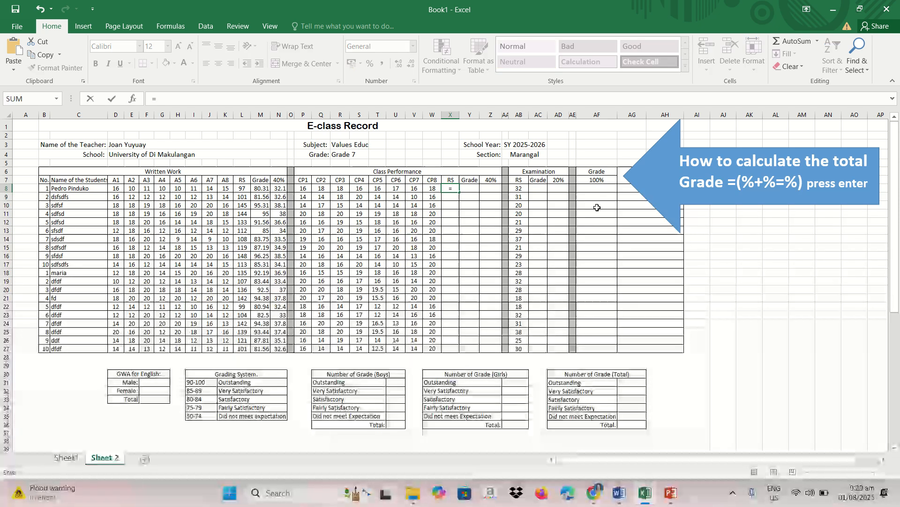
text(s)
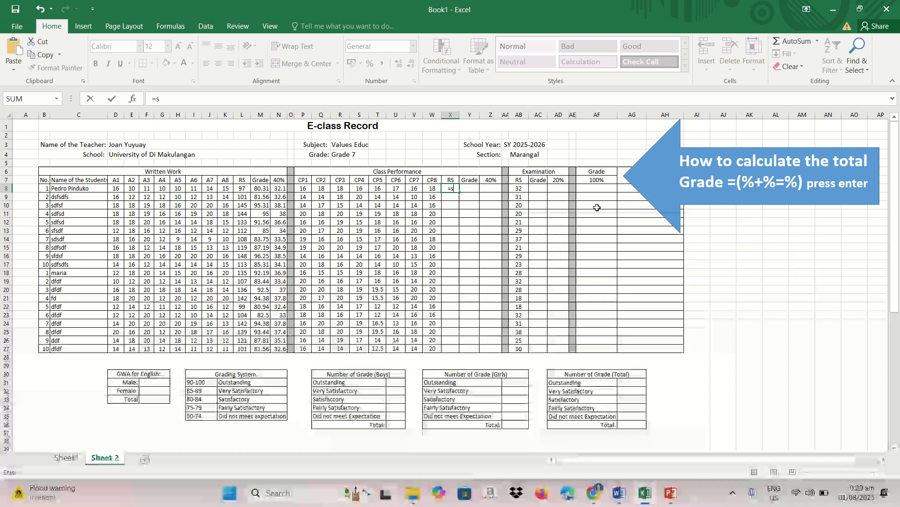
text(um)
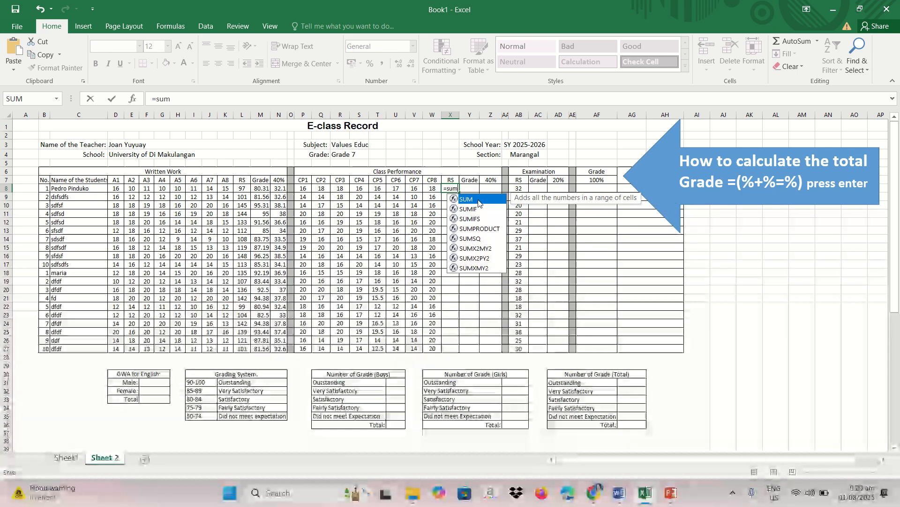
double_click(478, 202)
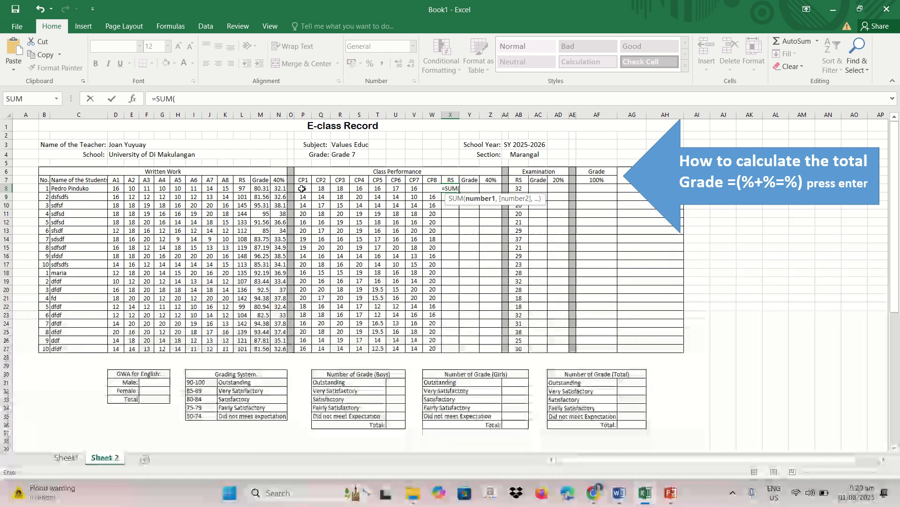
drag(300, 189, 430, 189)
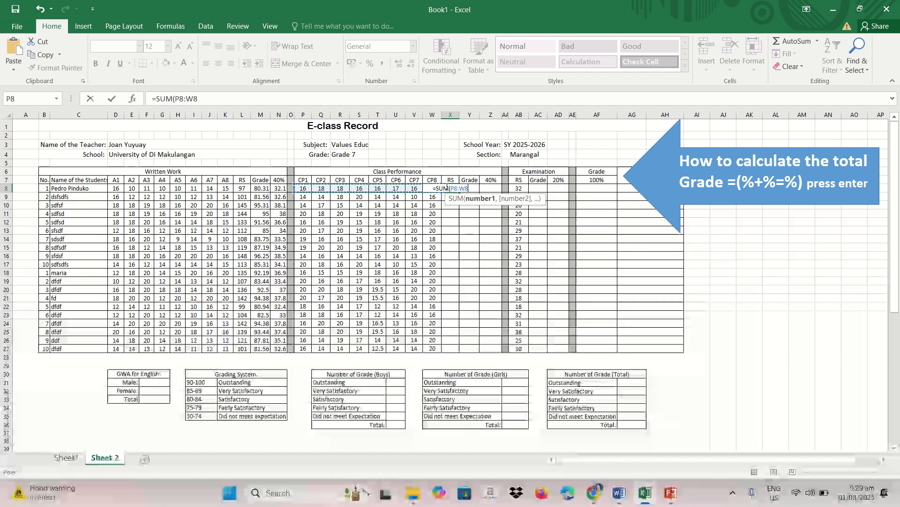
text())
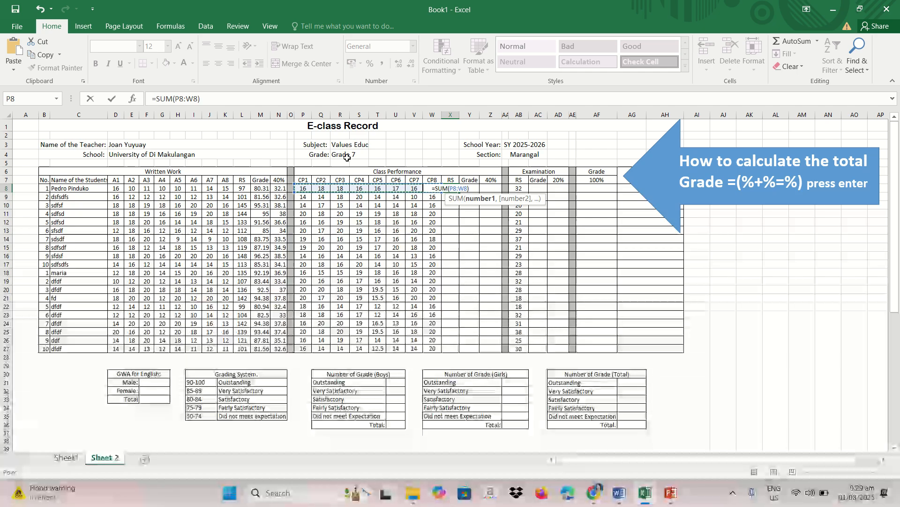
key(Return)
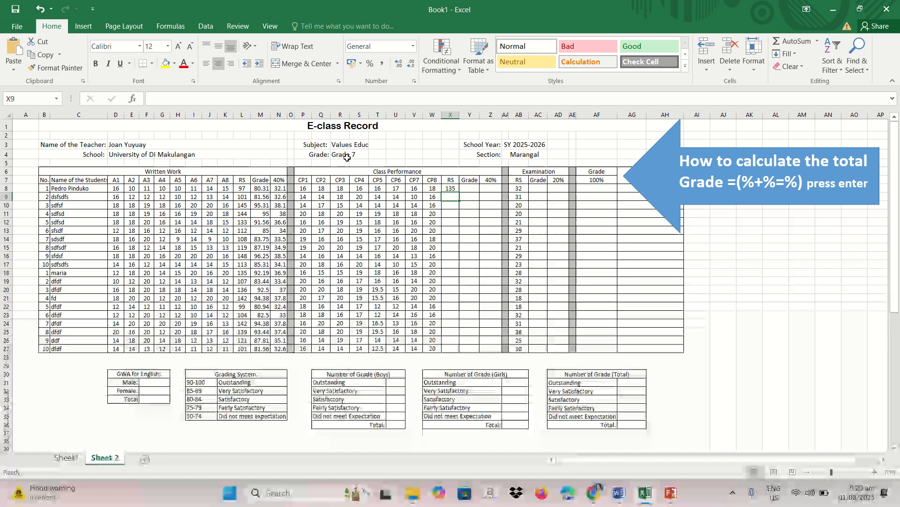
- Fill the Class Performance RS formula from X8 down to the last student in row 27
click(454, 189)
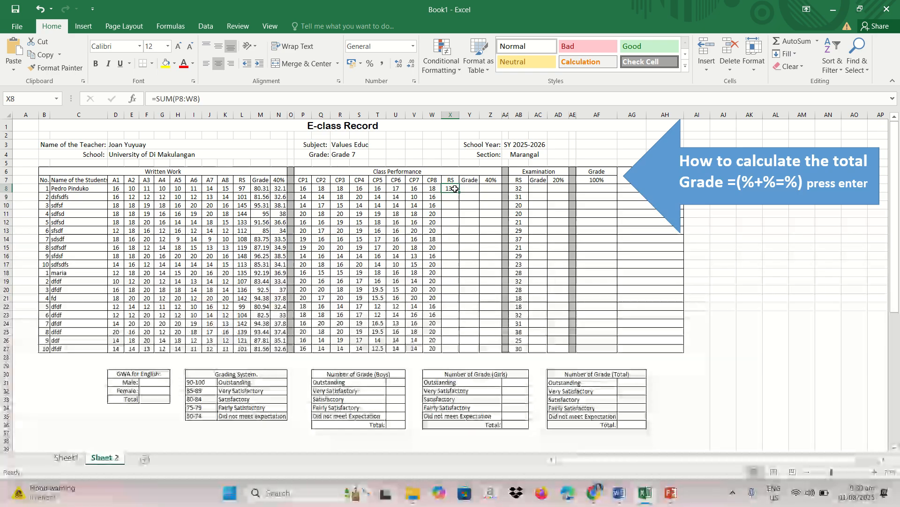
drag(460, 193, 449, 311)
drag(454, 353, 454, 353)
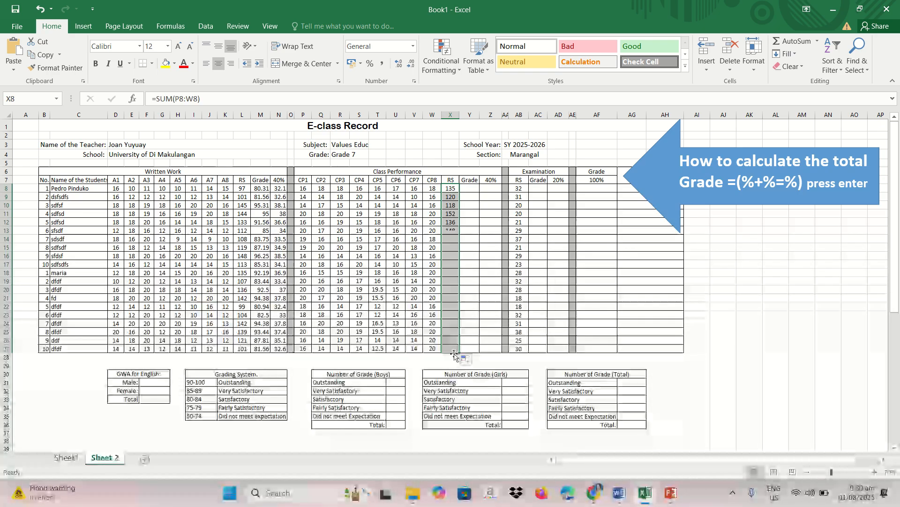
- Calculate the Class Performance Grade in Y8 with =(X8/160*50+50) and fill the formula down to row 27
click(470, 192)
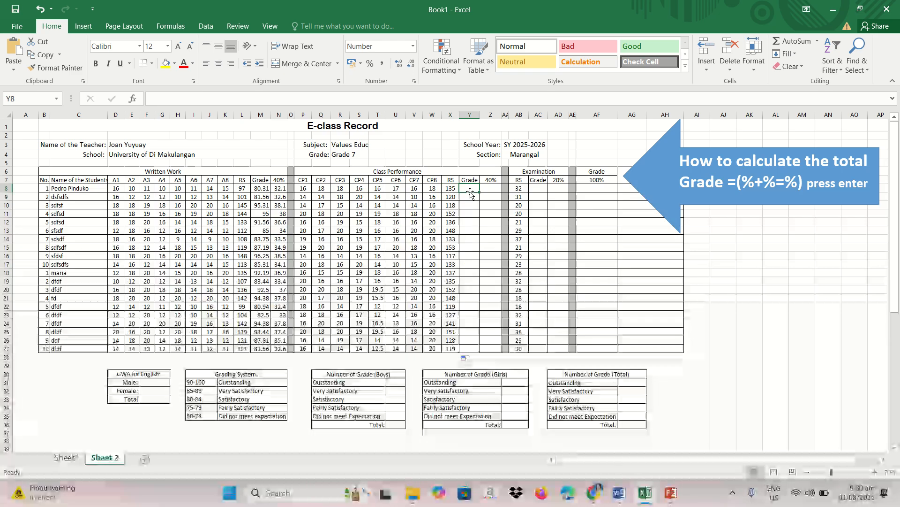
text(=)
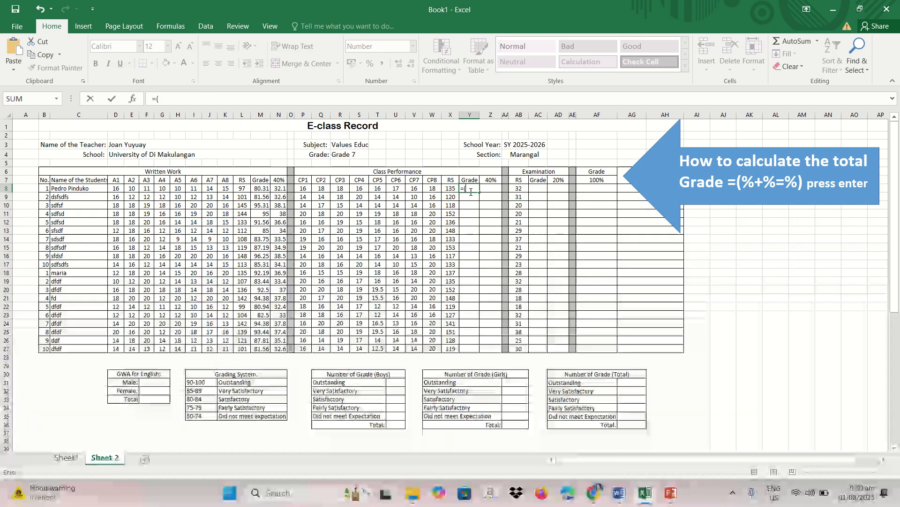
text(()
click(450, 188)
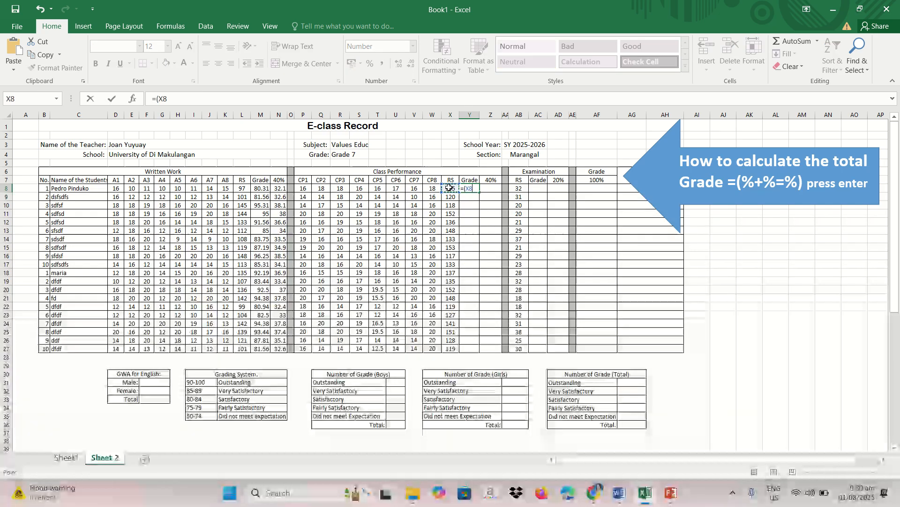
text(/)
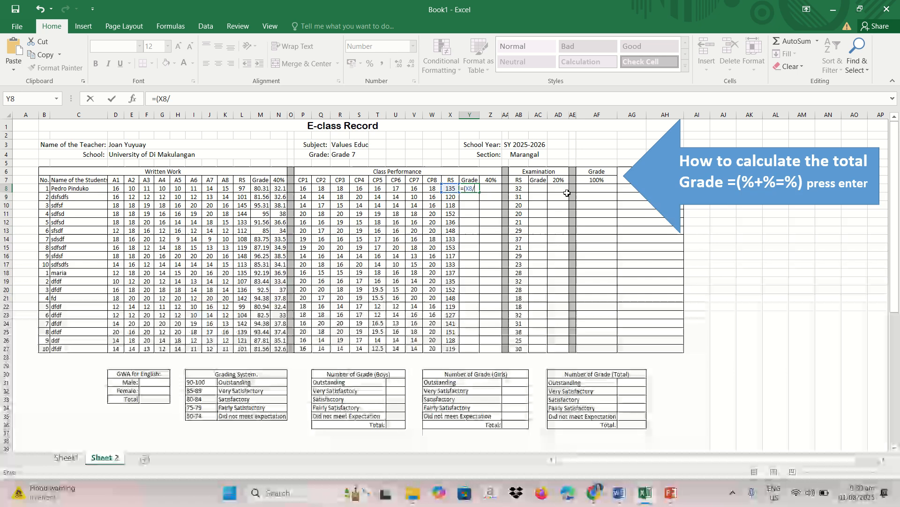
text(160)
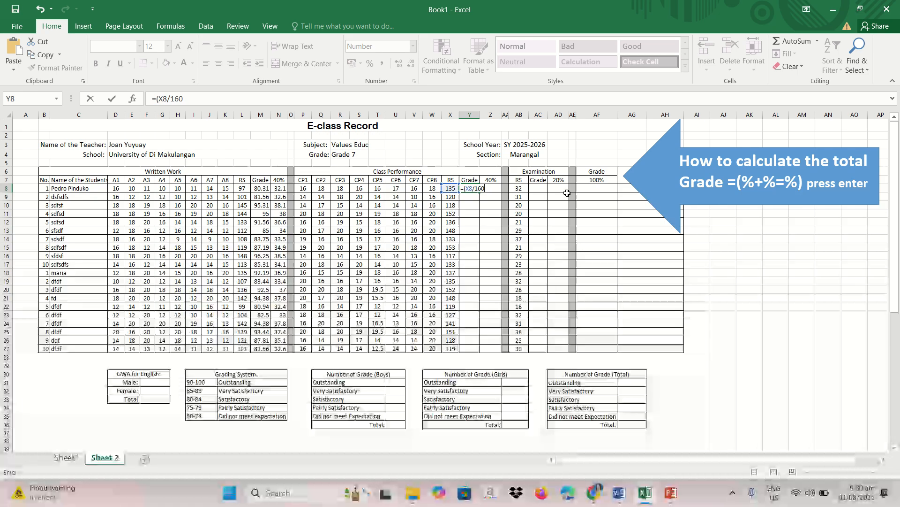
text(*50)
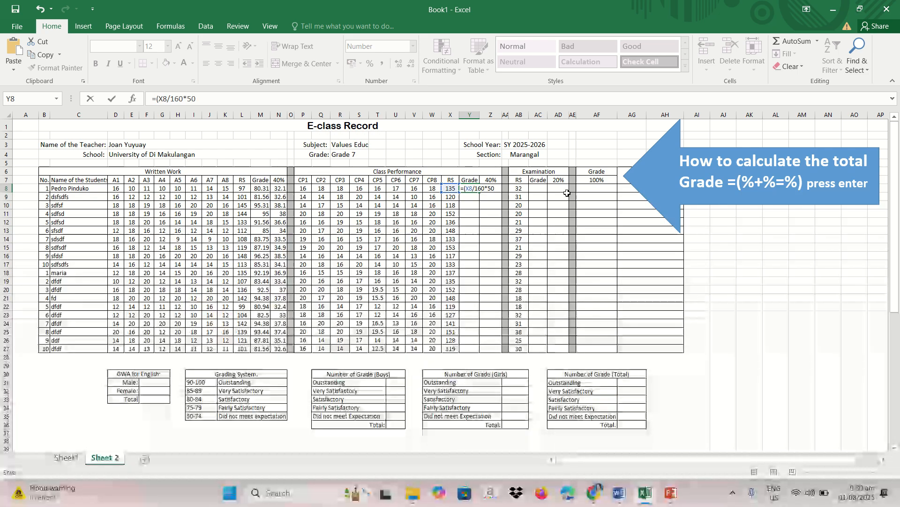
text(+50)
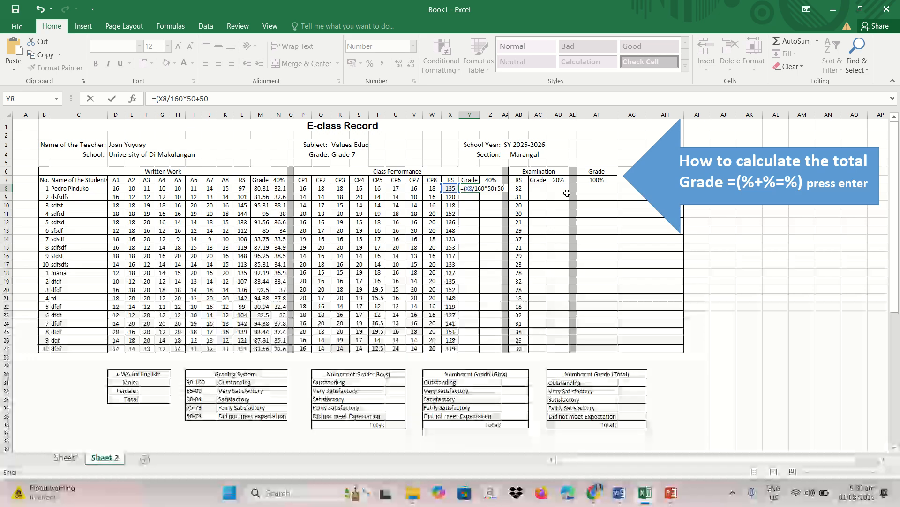
text())
key(Return)
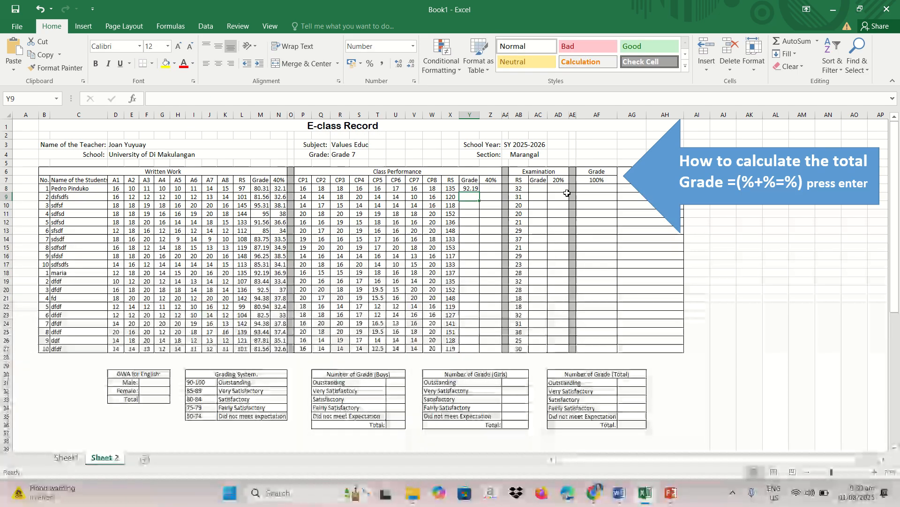
click(476, 191)
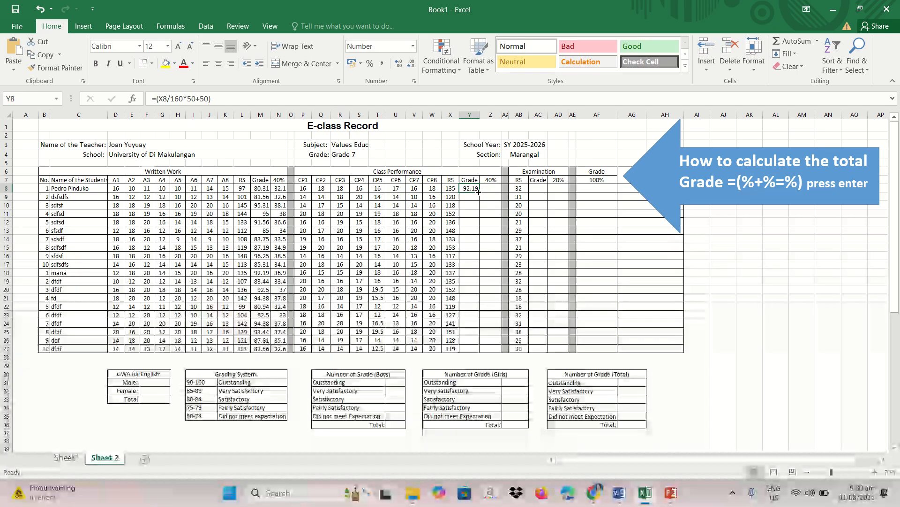
drag(477, 191, 475, 352)
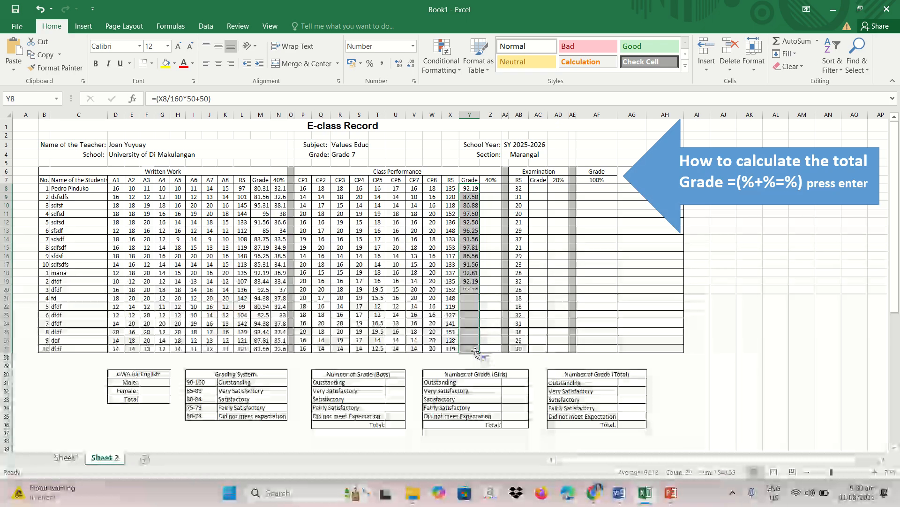
- Calculate the Class Performance 40% share in Z8 with =(Y8/100*40) and fill the formula down to row 27
click(496, 186)
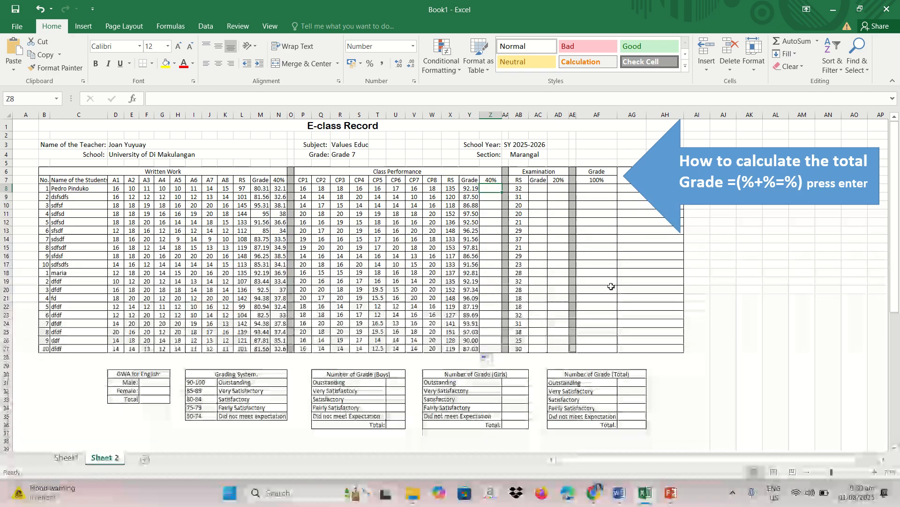
text(=()
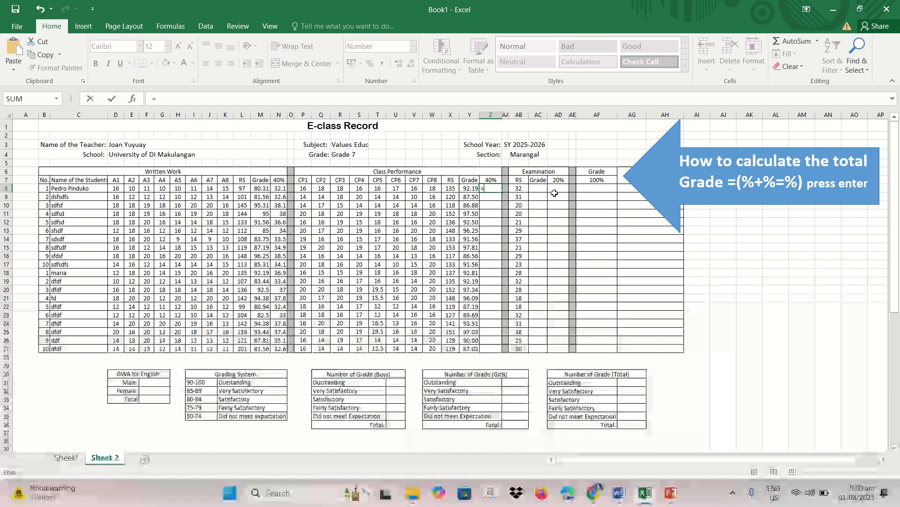
click(469, 189)
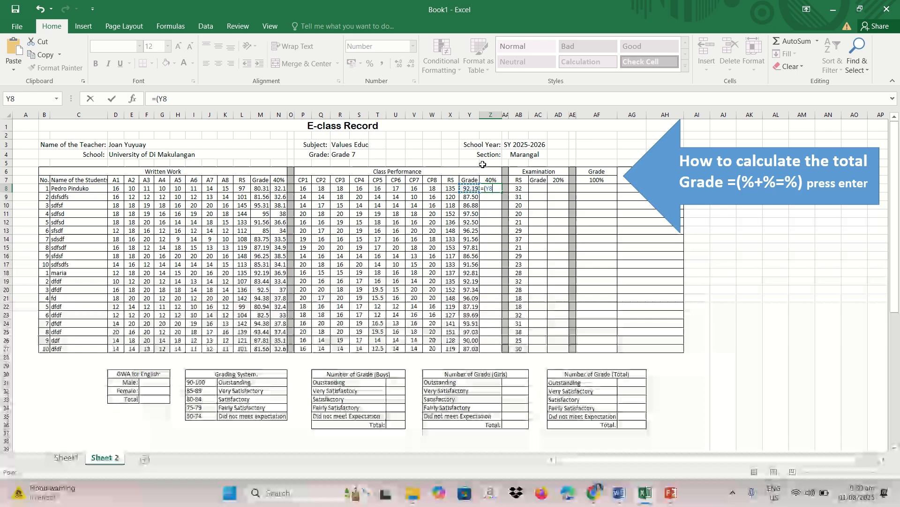
text(/)
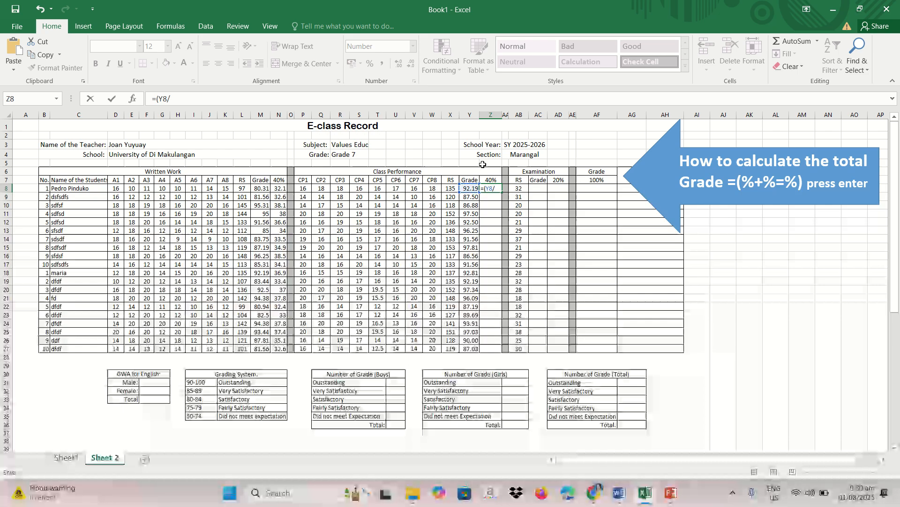
text(10)
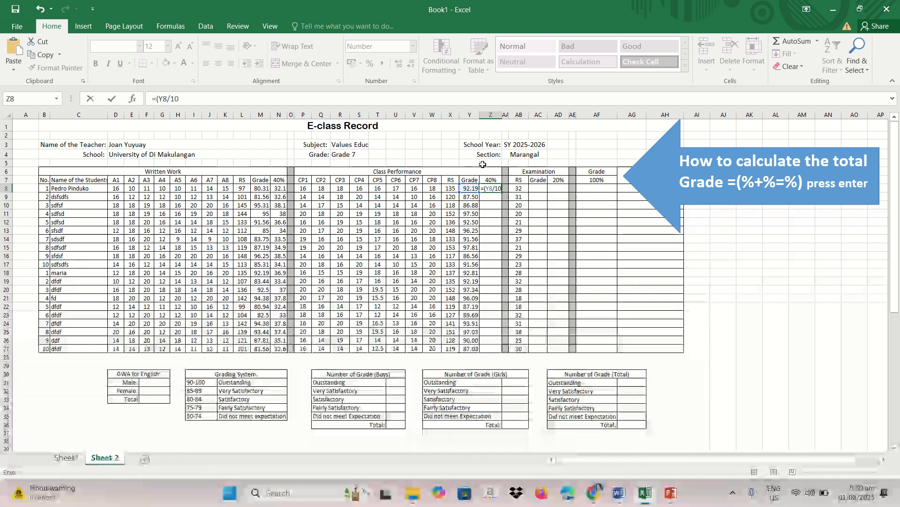
text(0)
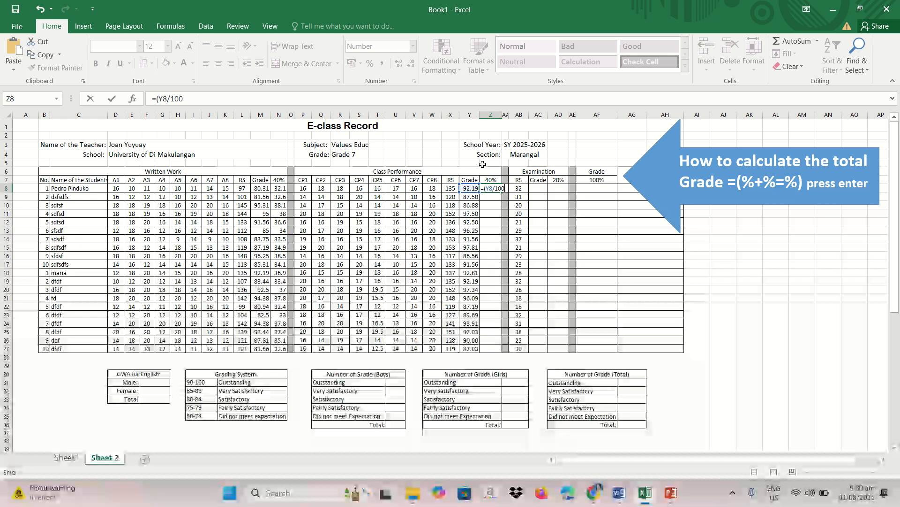
text(*)
text(40)
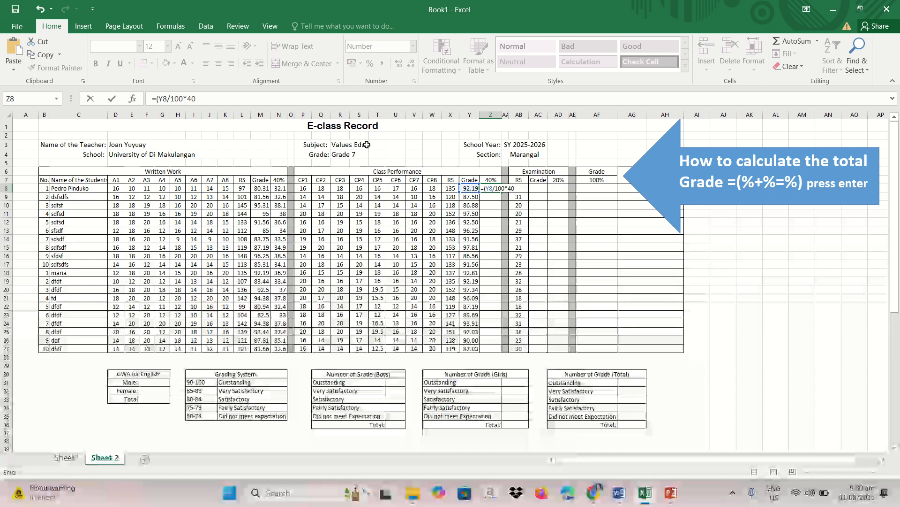
text())
key(Return)
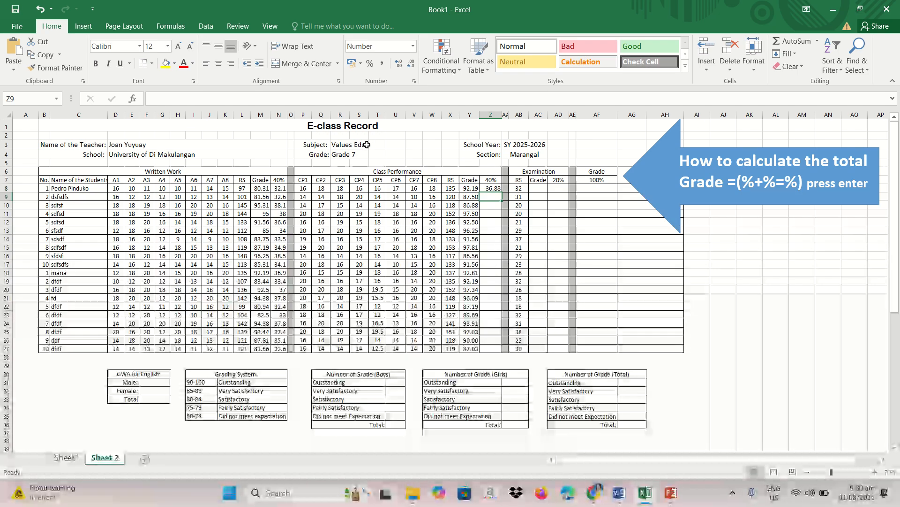
click(491, 188)
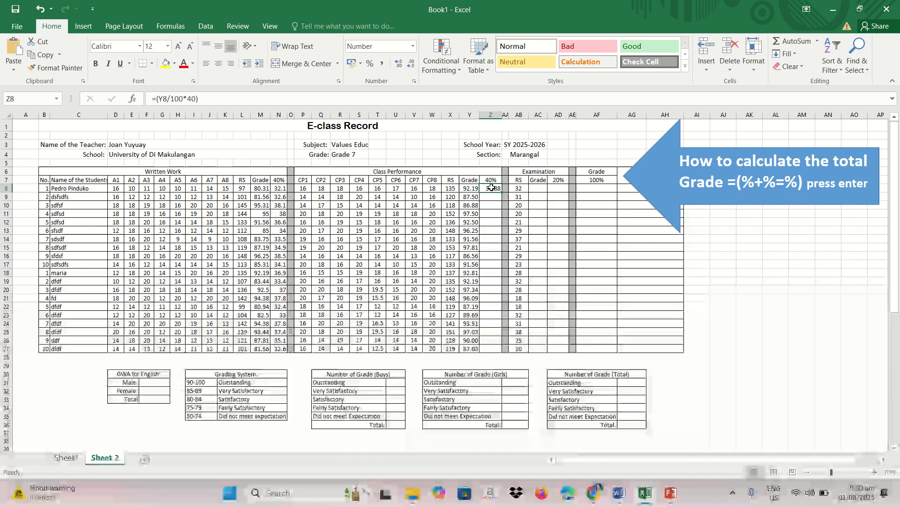
drag(502, 193, 494, 351)
- Calculate the Examination Grade in AC8 with =(AB8/50*50+50) and fill the formula down to row 27
click(540, 188)
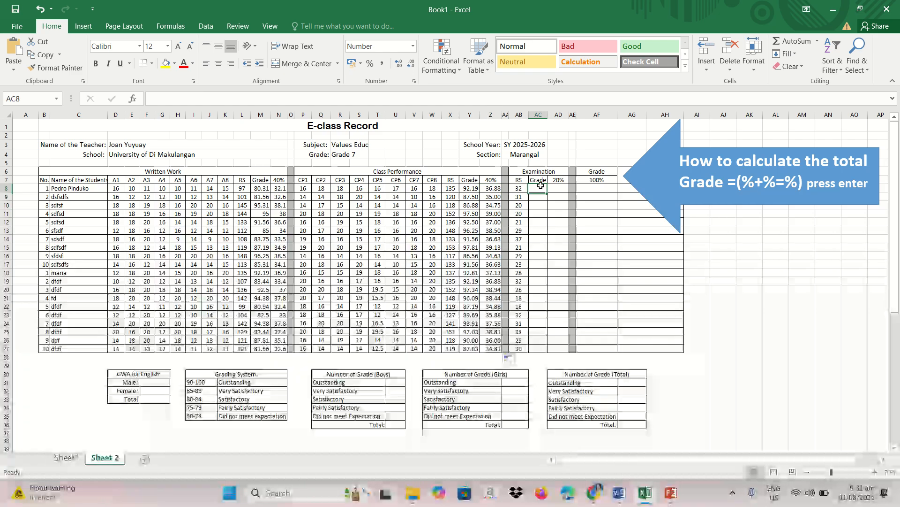
text(=)
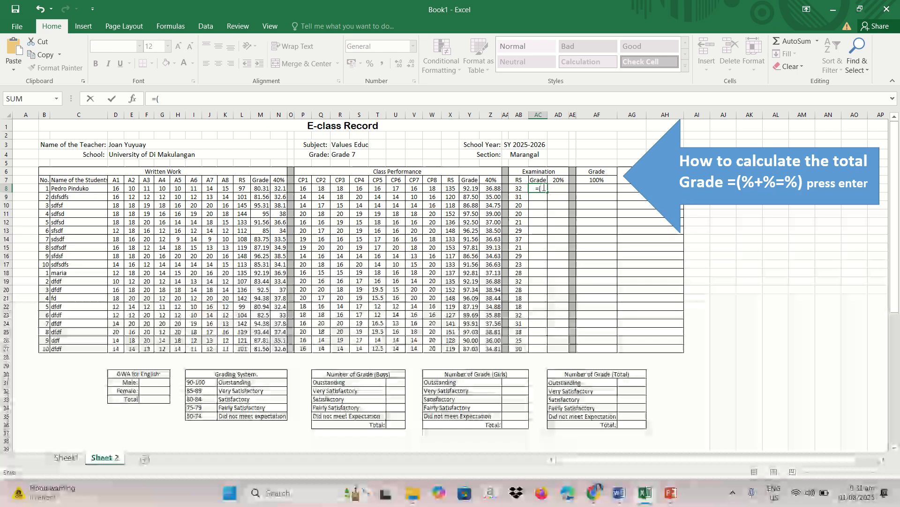
text(()
click(517, 189)
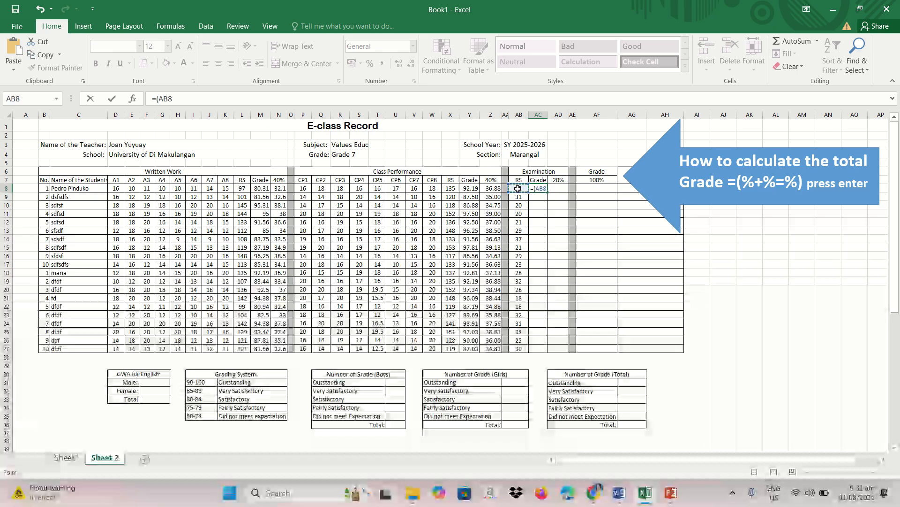
text(/)
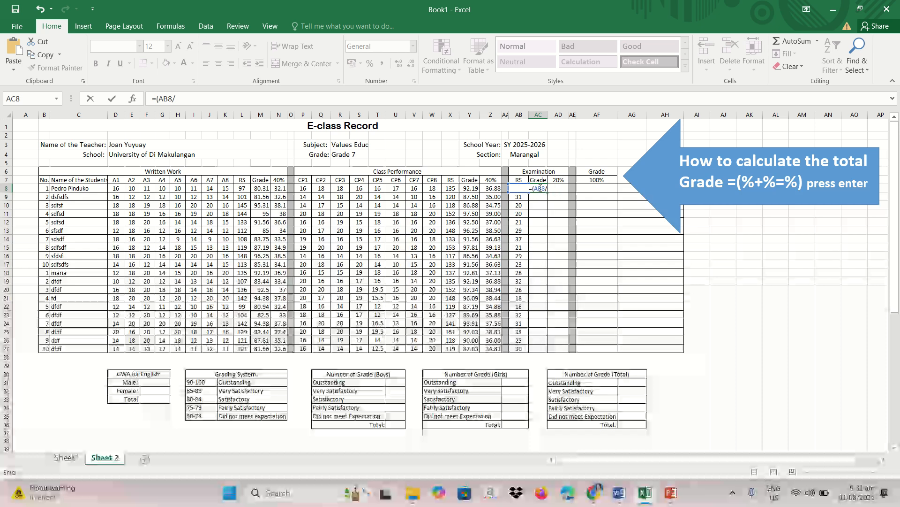
text(50)
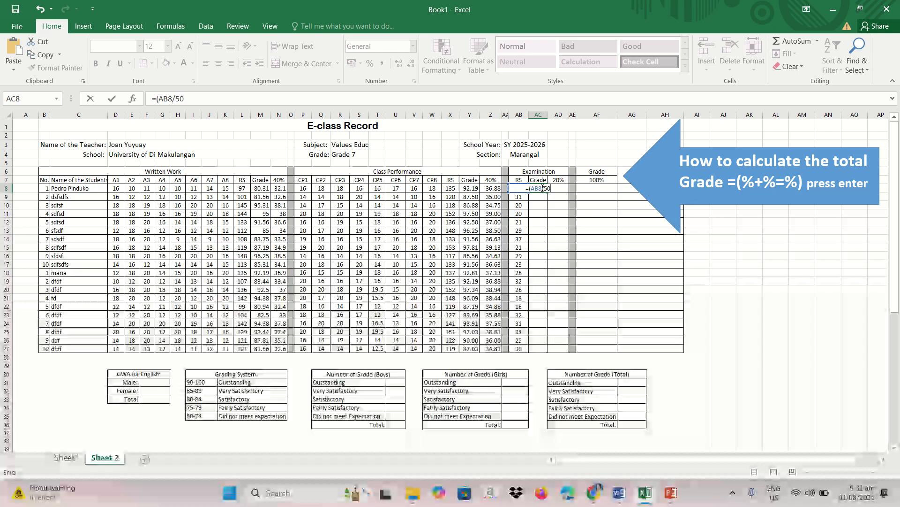
text(*)
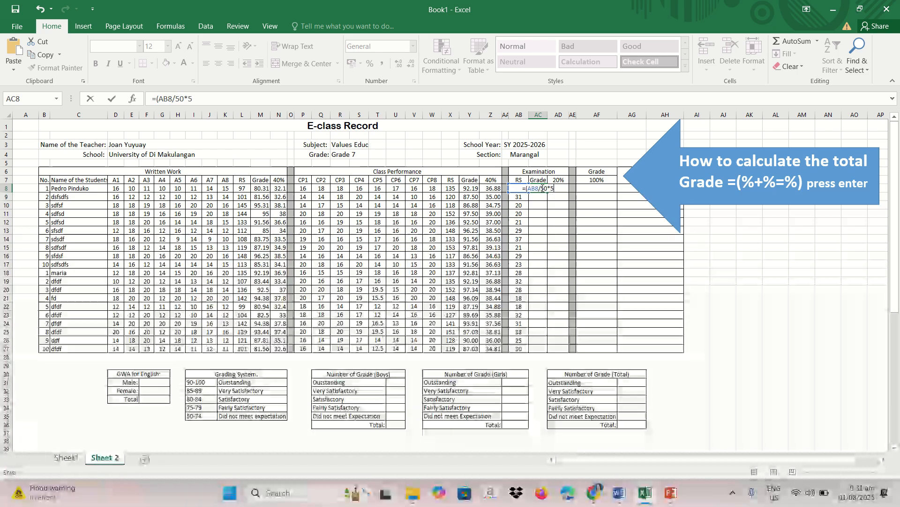
text(50)
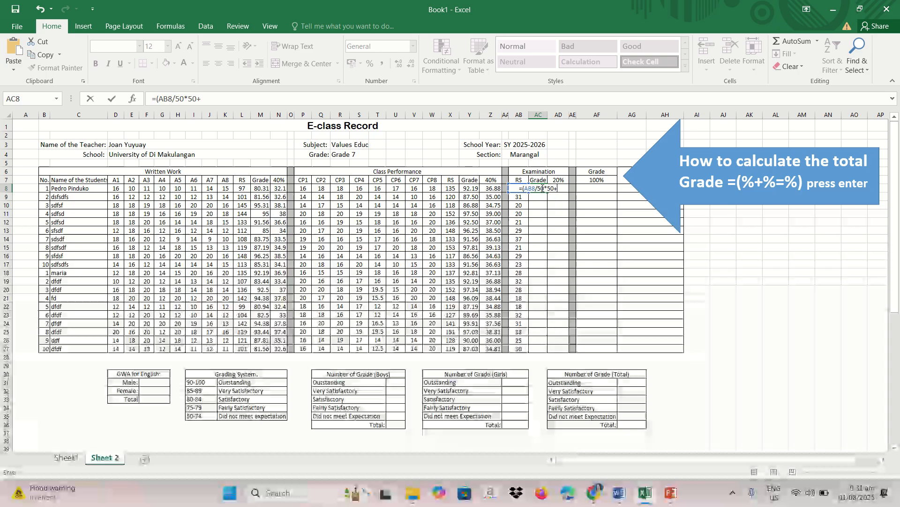
text(+50))
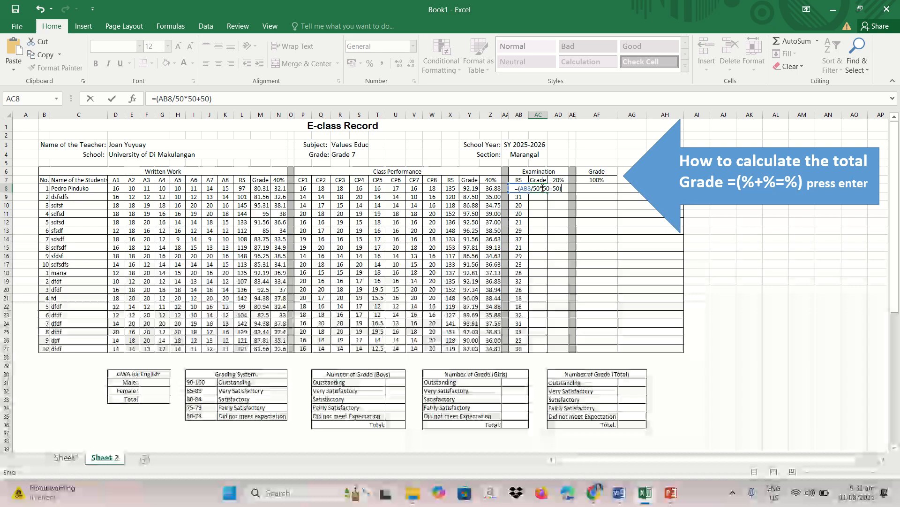
key(Return)
click(542, 187)
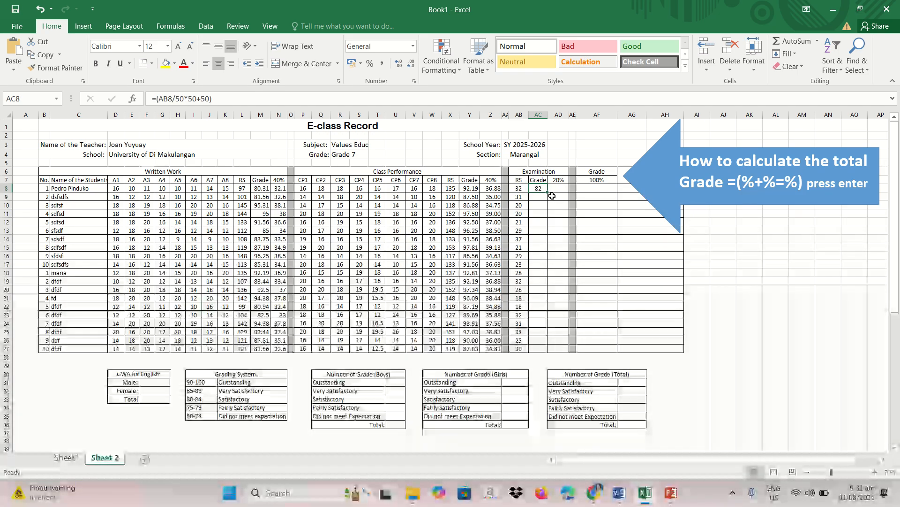
drag(548, 191, 548, 351)
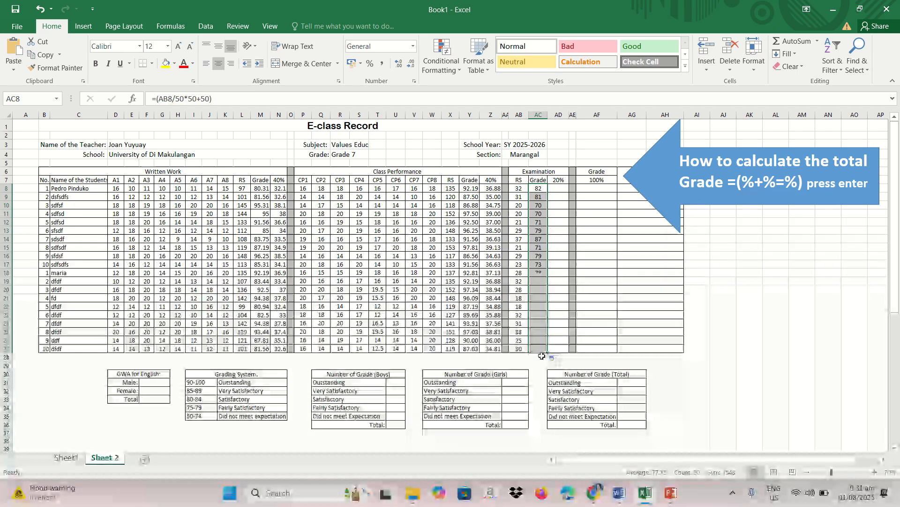
- Calculate the first student's Examination 20% share in AD8 with =(AC8/100*20)
click(567, 188)
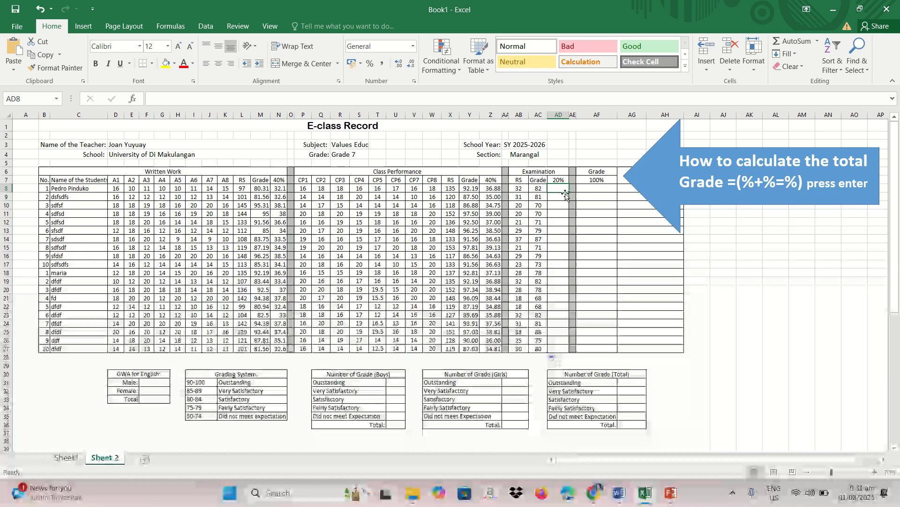
text(=()
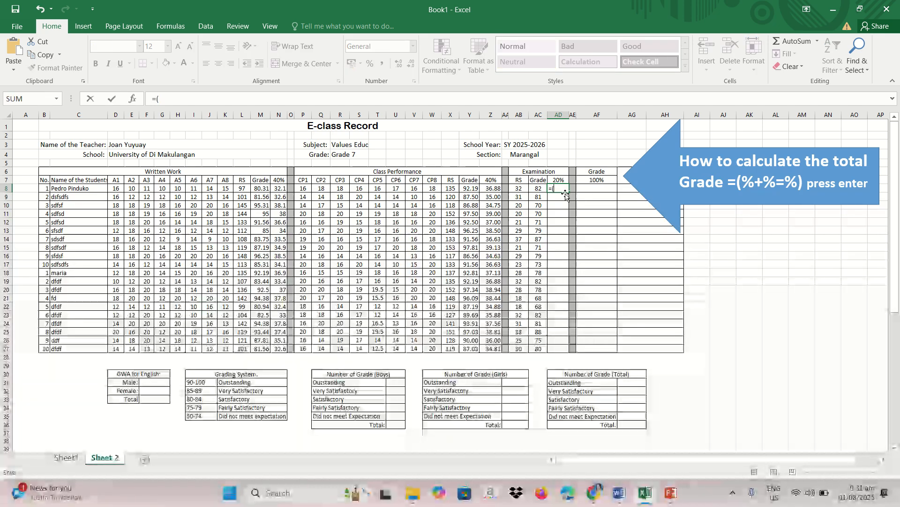
click(537, 188)
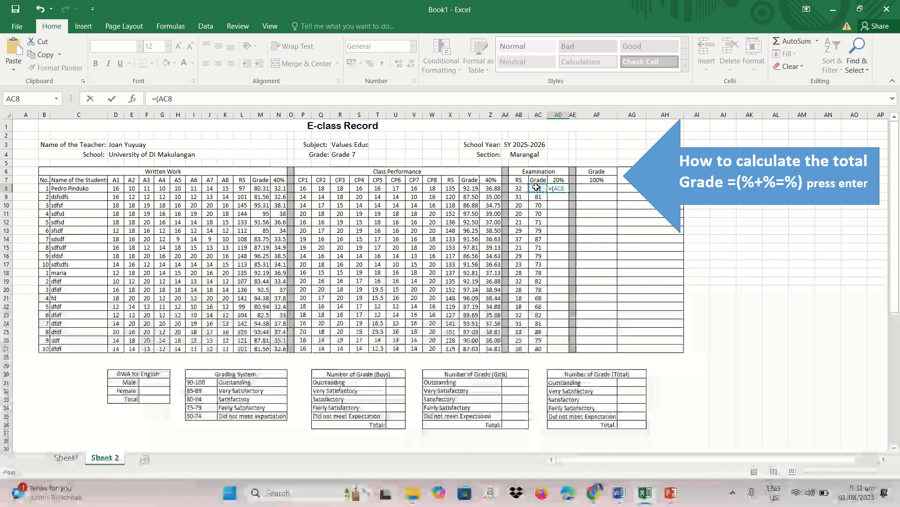
text(/)
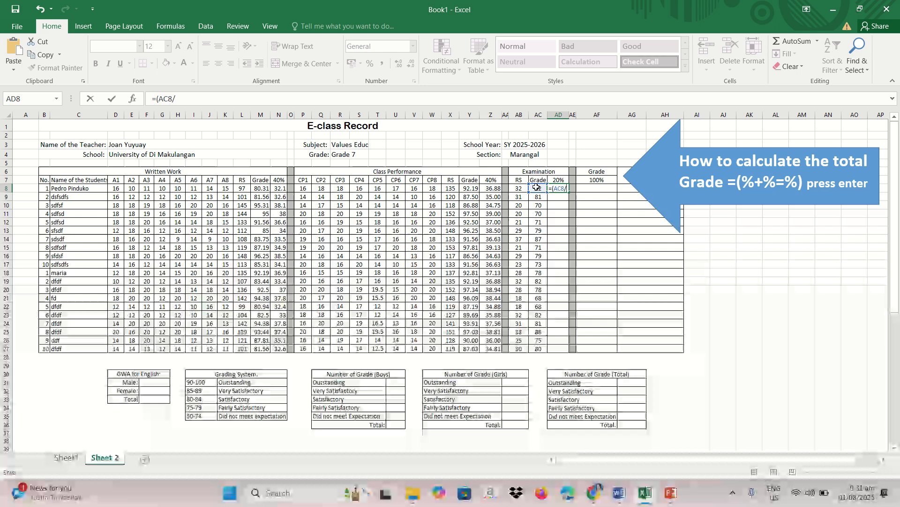
text(100)
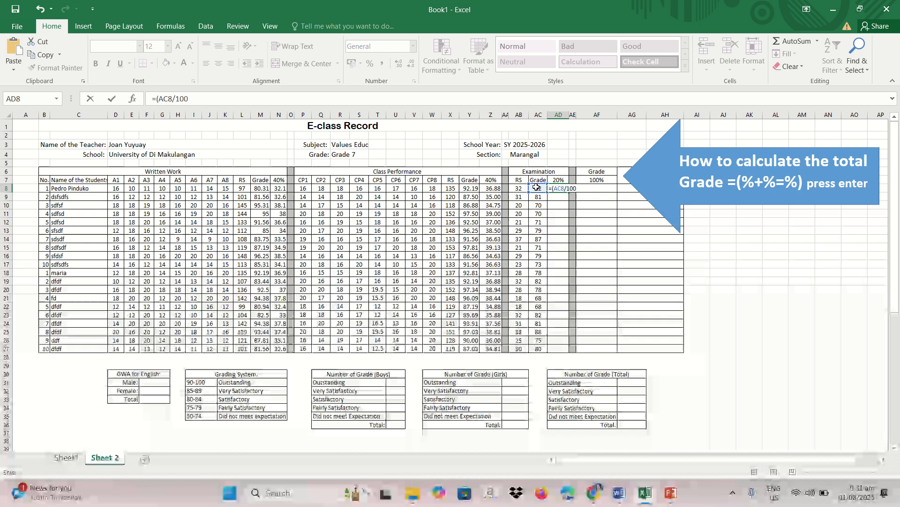
text(*)
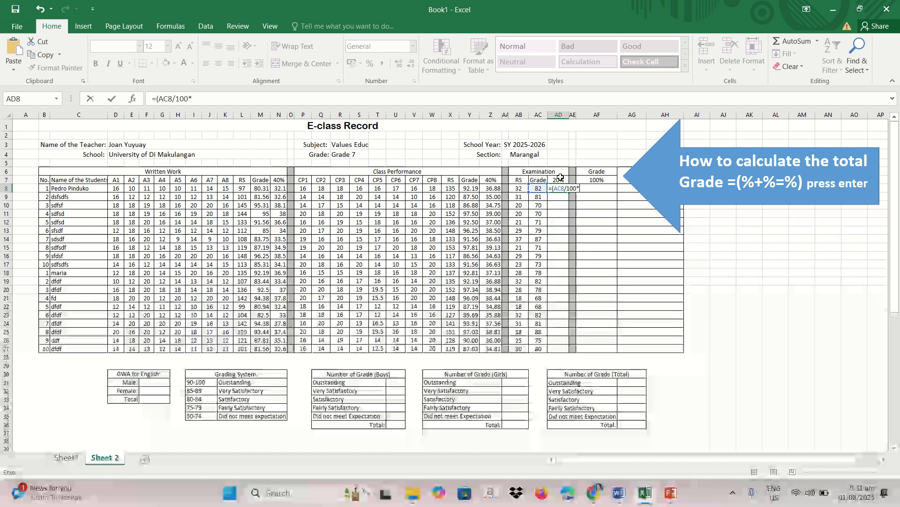
text(20)
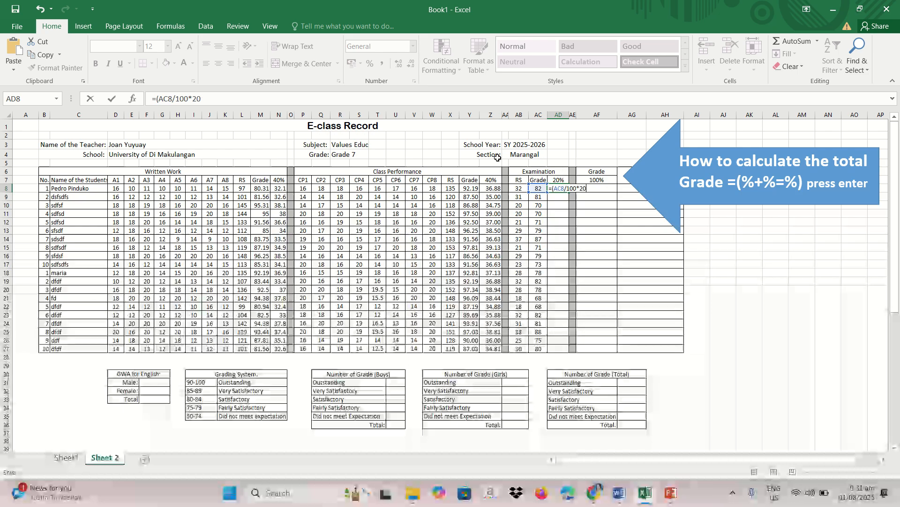
text())
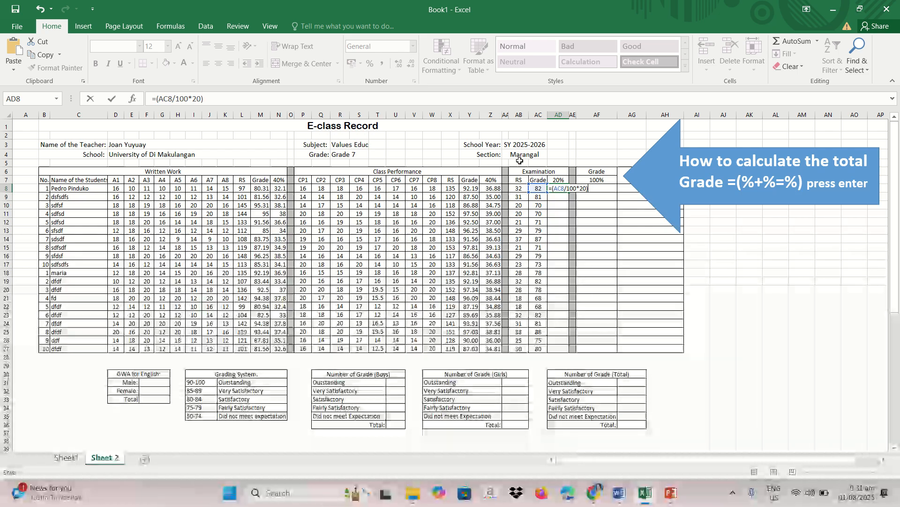
key(Return)
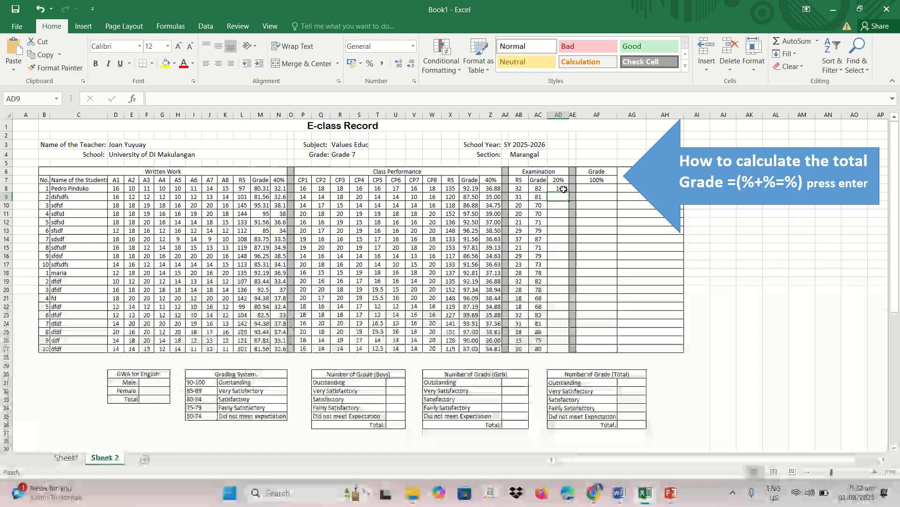
- Fill the Examination 20% formula from AD8 down to row 27 and centre the contents of column AD
click(597, 247)
click(557, 188)
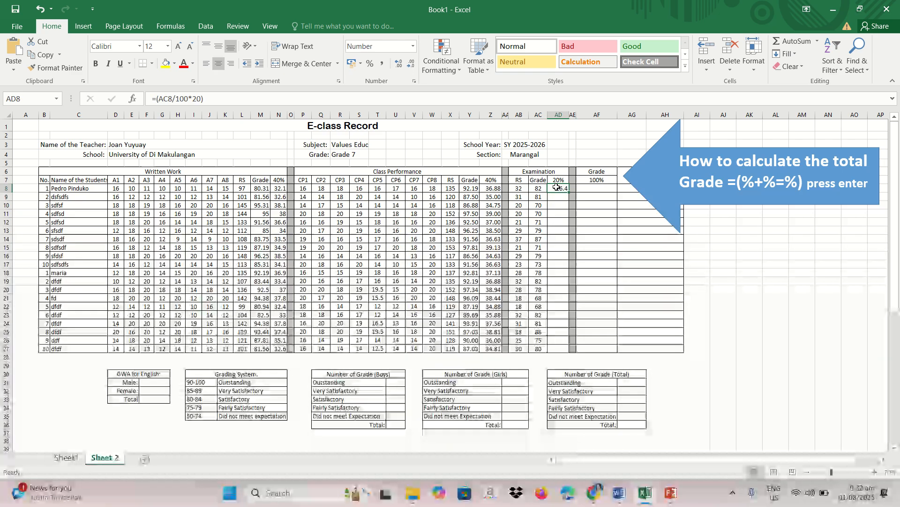
drag(566, 189, 567, 355)
click(559, 115)
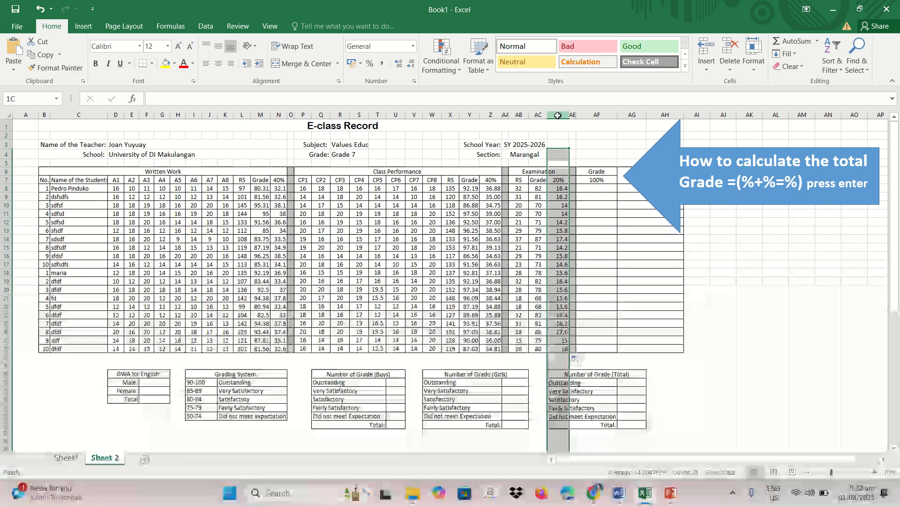
click(219, 63)
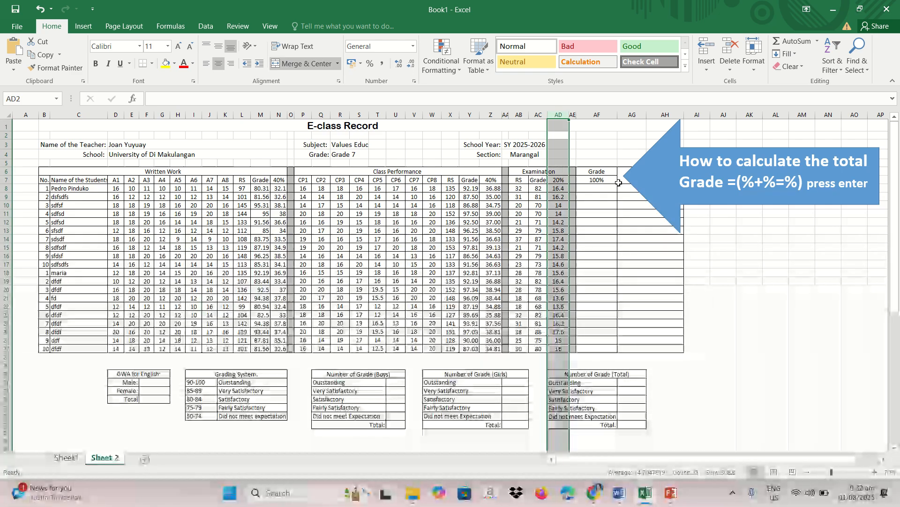
click(596, 192)
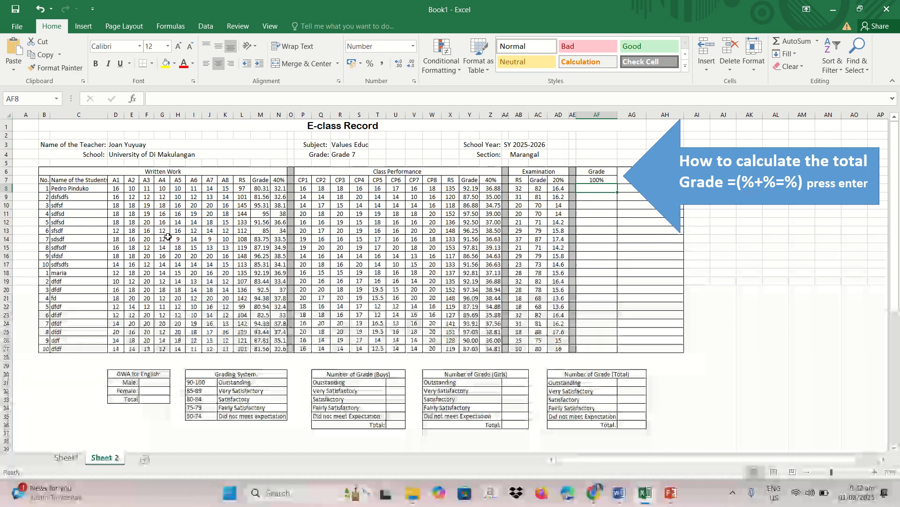
click(281, 180)
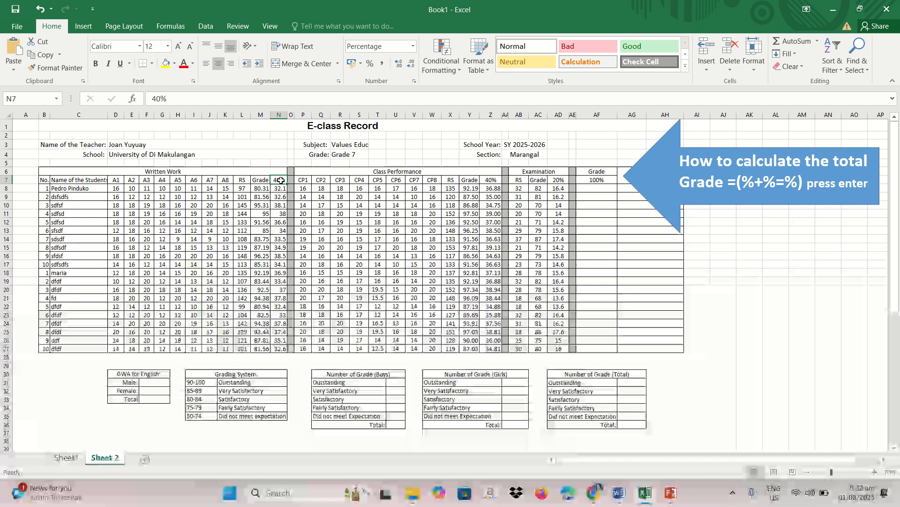
click(491, 180)
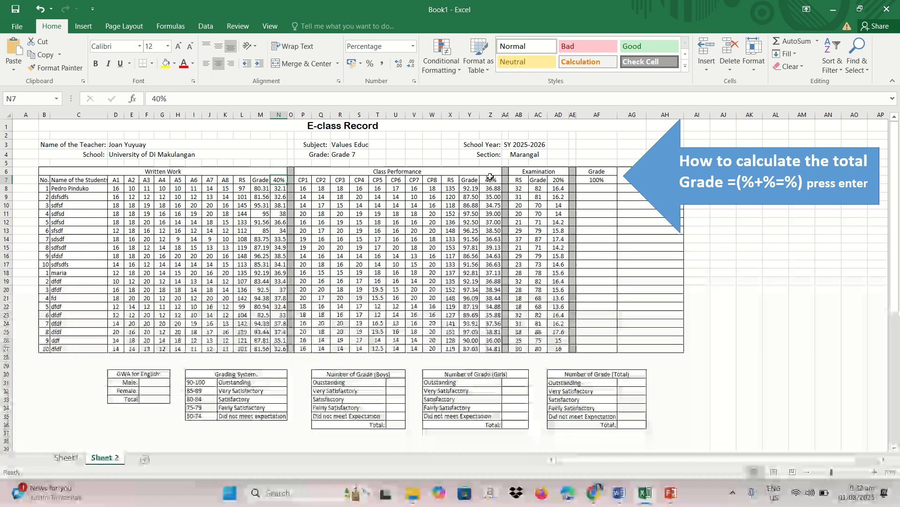
click(563, 180)
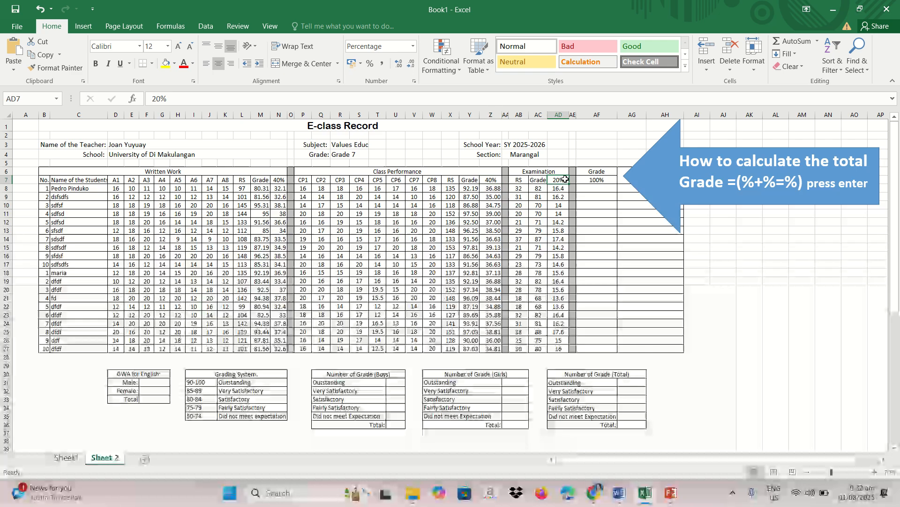
click(598, 188)
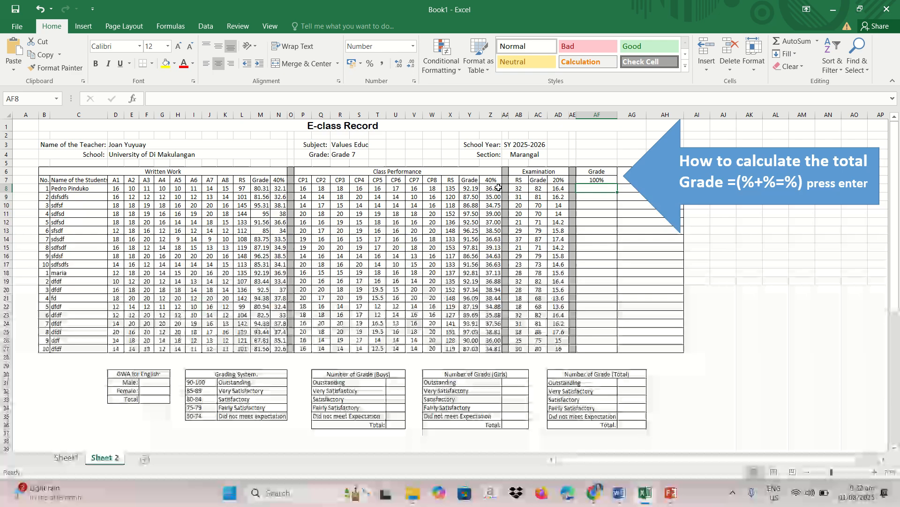
- Correct the total Grade formula in the blue arrow's text to =(%+%+%)
click(778, 182)
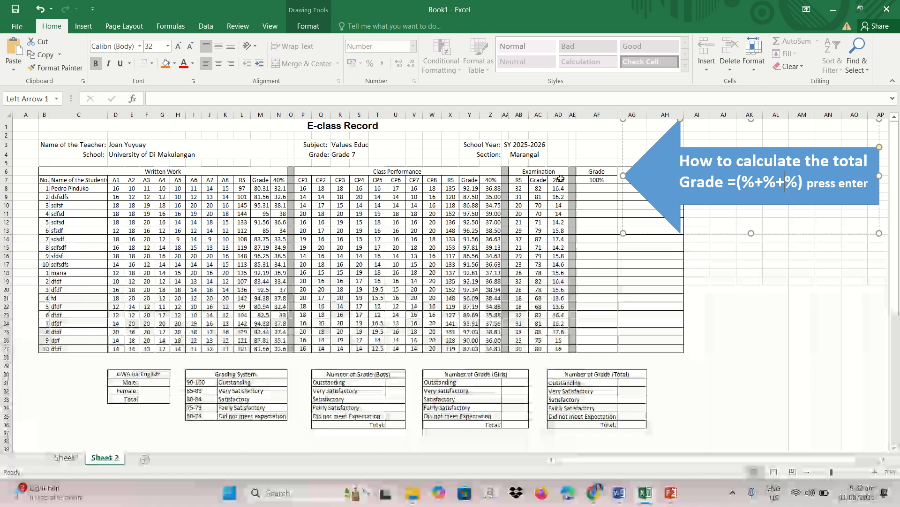
- Calculate the total Grade in AF8 with =(AD8+Z8+N8) and fill the formula down to row 27
click(600, 189)
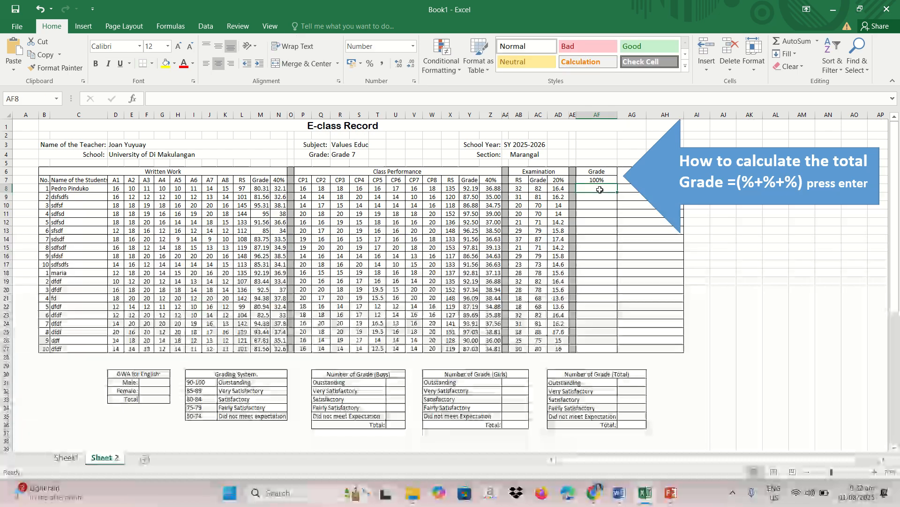
text(=)
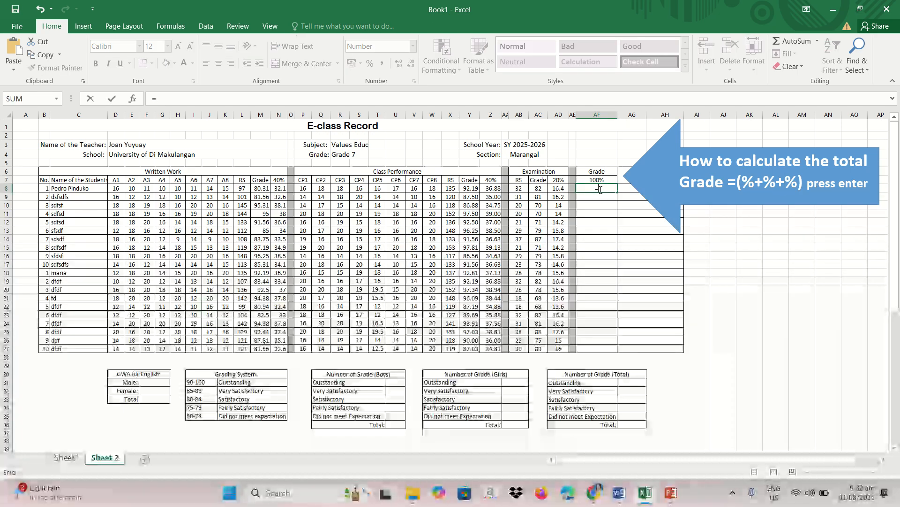
text(()
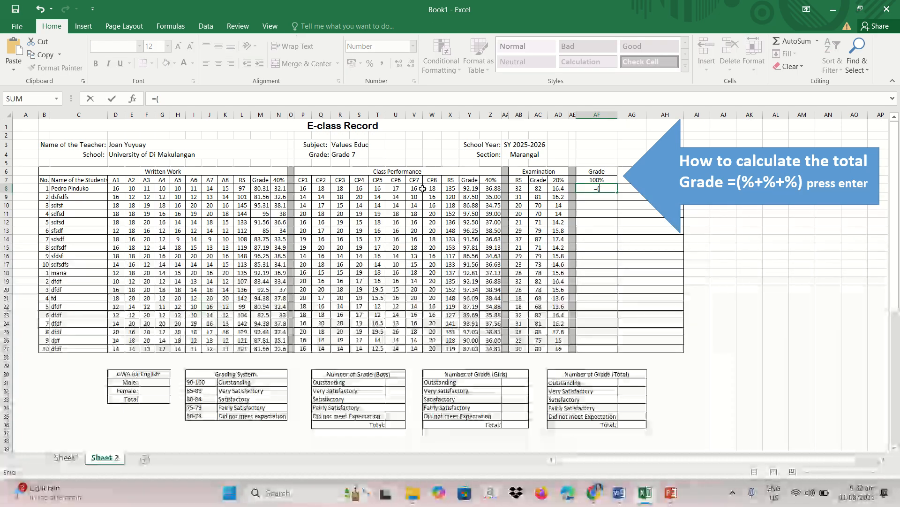
click(562, 189)
text(+)
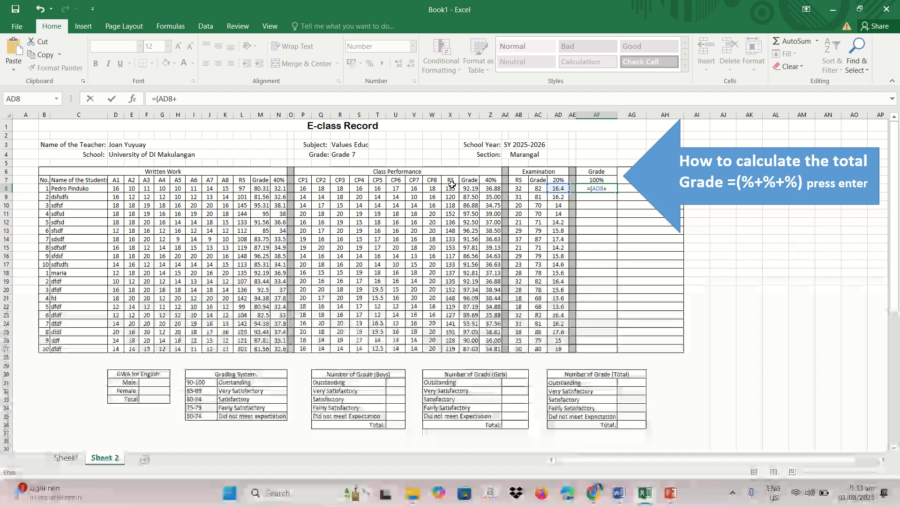
click(491, 188)
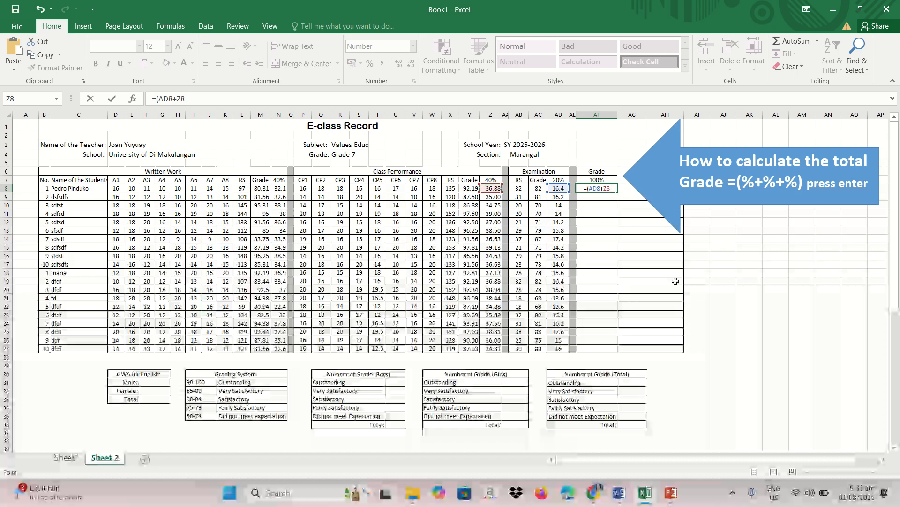
text(+)
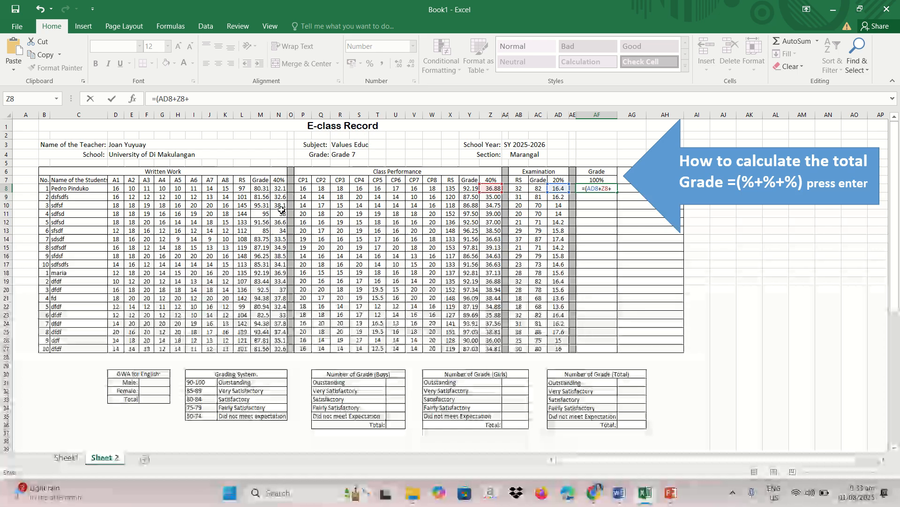
click(284, 188)
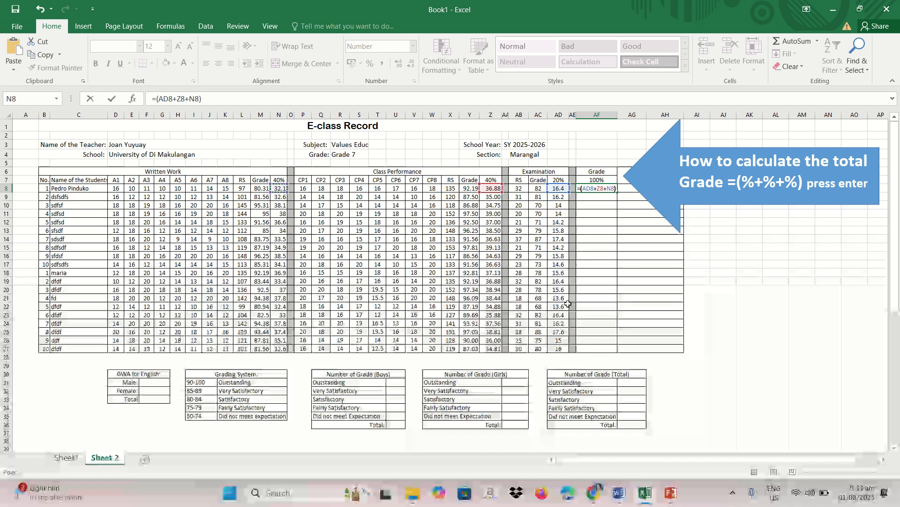
text())
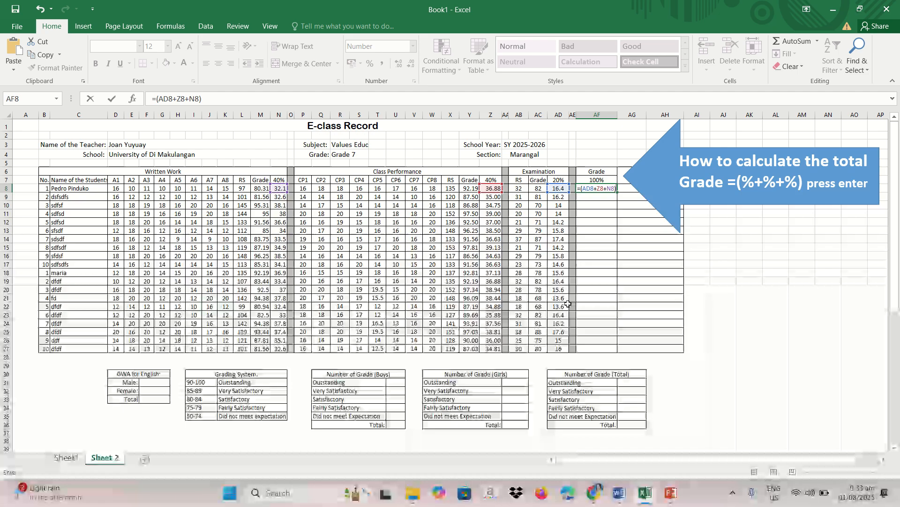
key(Return)
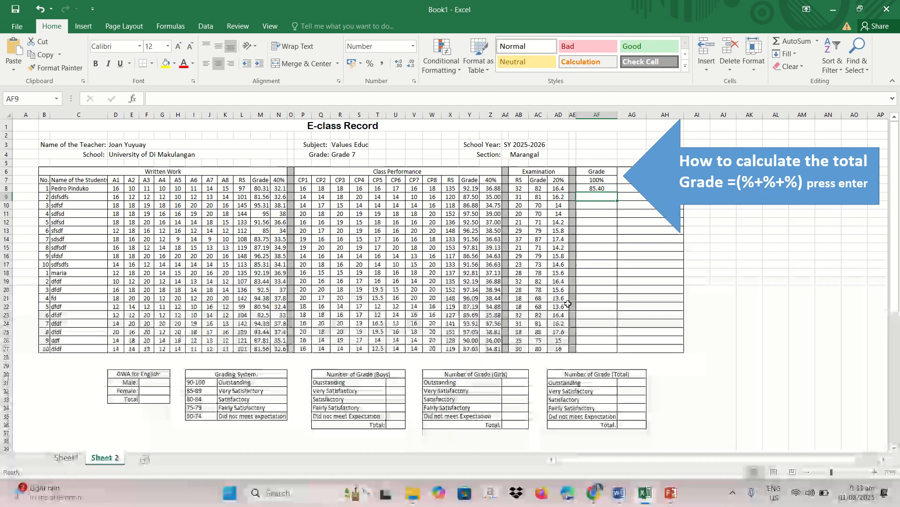
click(612, 188)
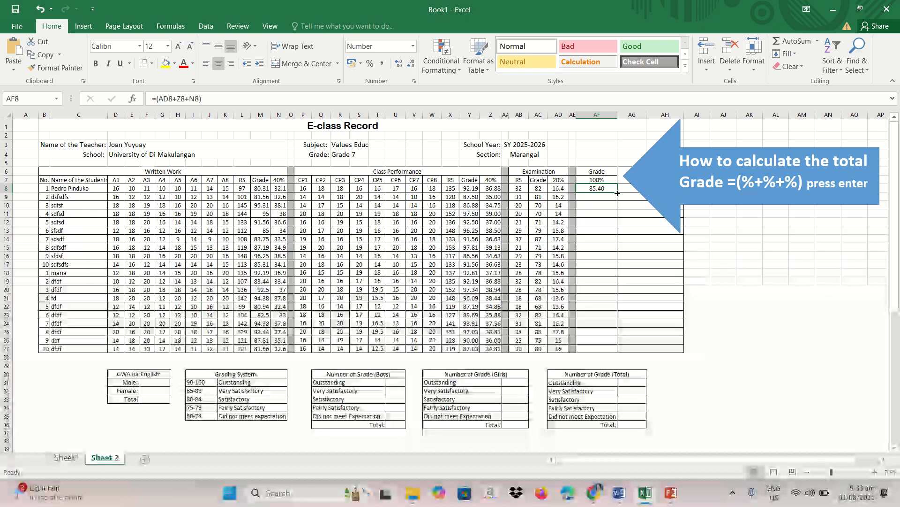
drag(618, 193, 616, 353)
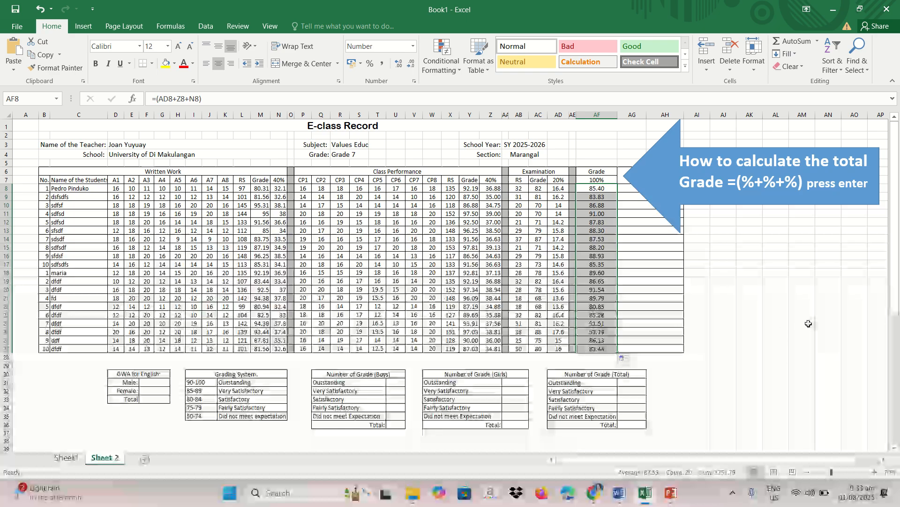
mouse_move(417, 10)
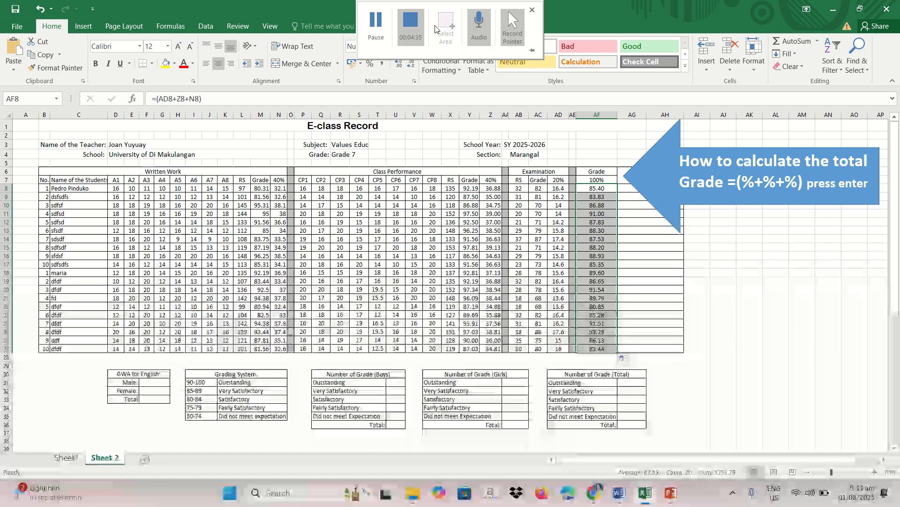